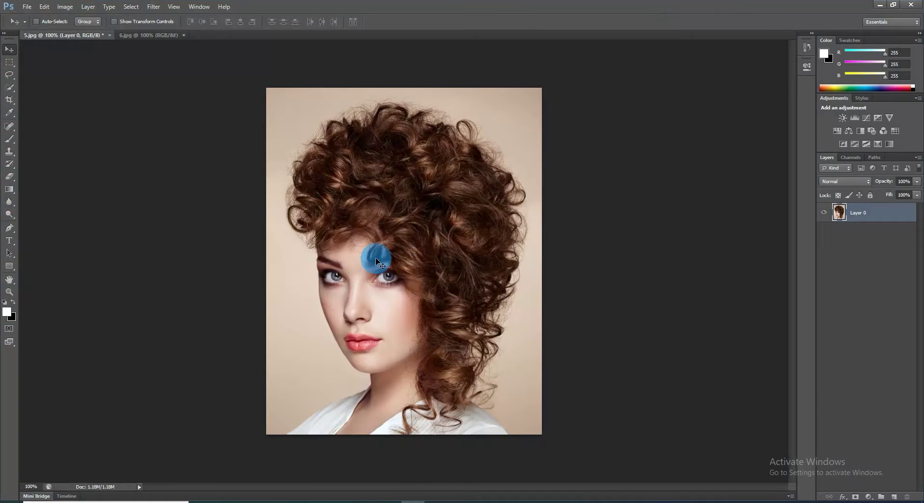
Step: Quick-select the woman's curly hair, face and shoulders, trimming the excess beside the neck
left_click(149, 36)
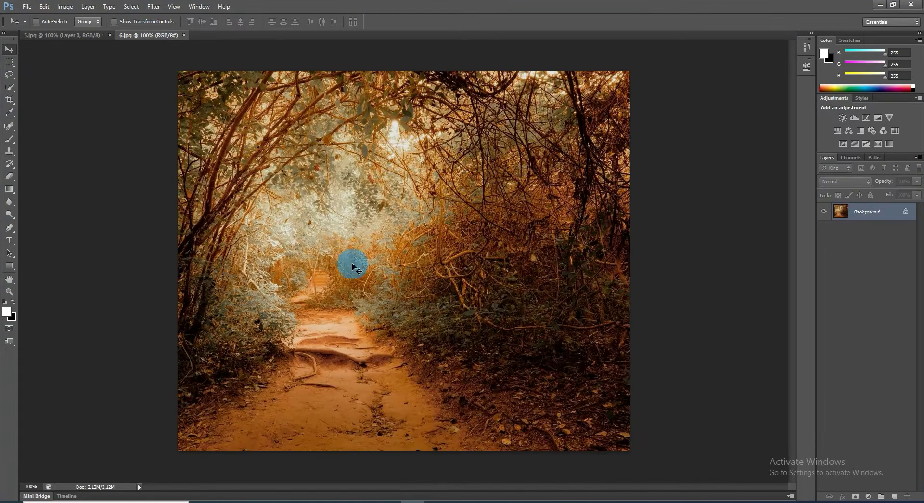
left_click(79, 36)
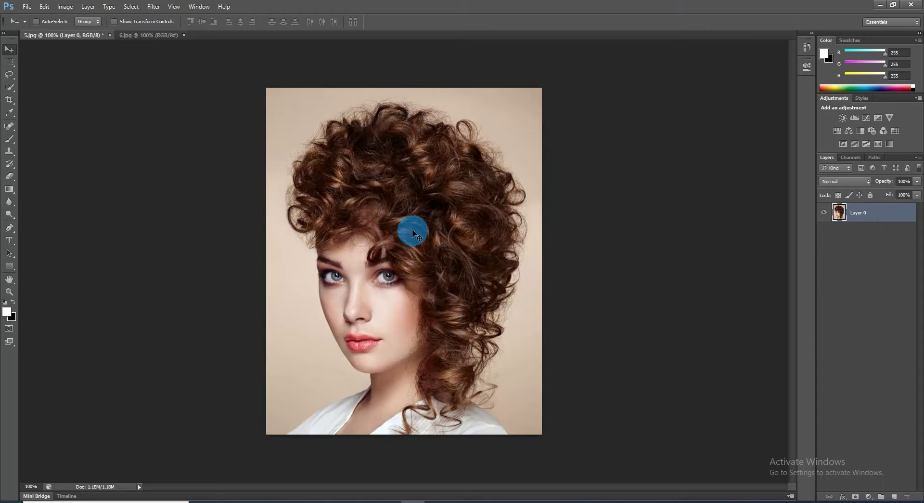
left_click(10, 87)
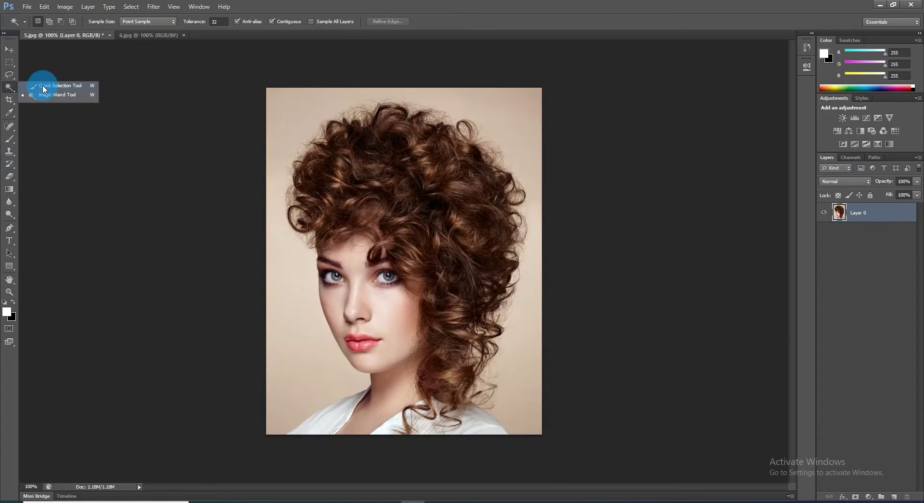
left_click(65, 87)
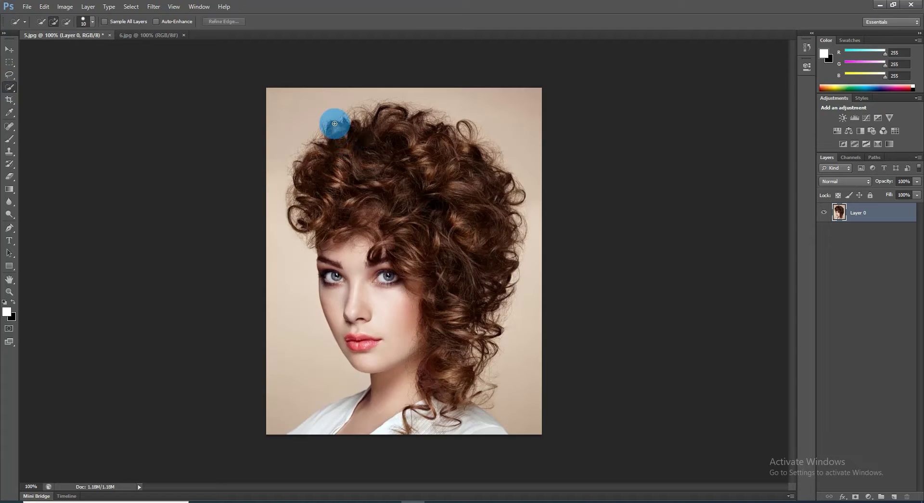
mouse_move(338, 132)
left_mouse_down()
mouse_move(372, 178)
mouse_move(407, 293)
mouse_move(411, 359)
mouse_move(498, 431)
mouse_move(365, 387)
mouse_move(305, 427)
left_mouse_up()
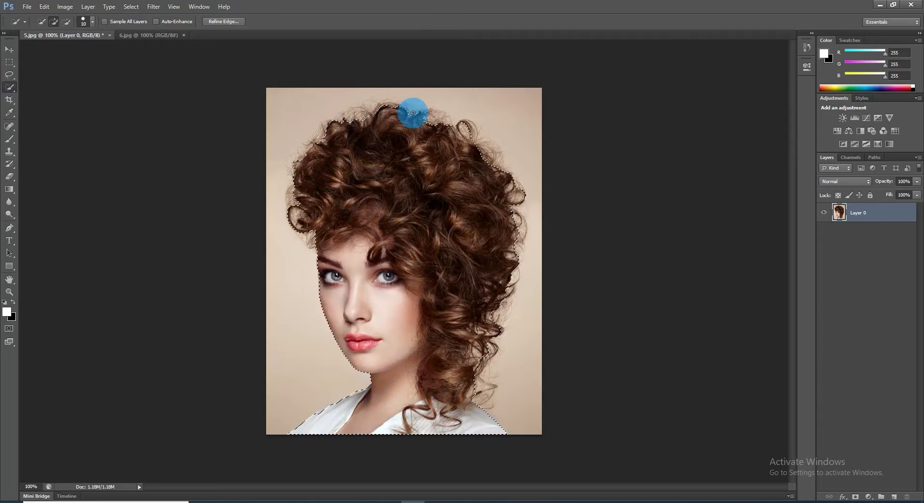
mouse_move(447, 128)
left_mouse_down()
mouse_move(467, 120)
mouse_move(493, 153)
left_mouse_up()
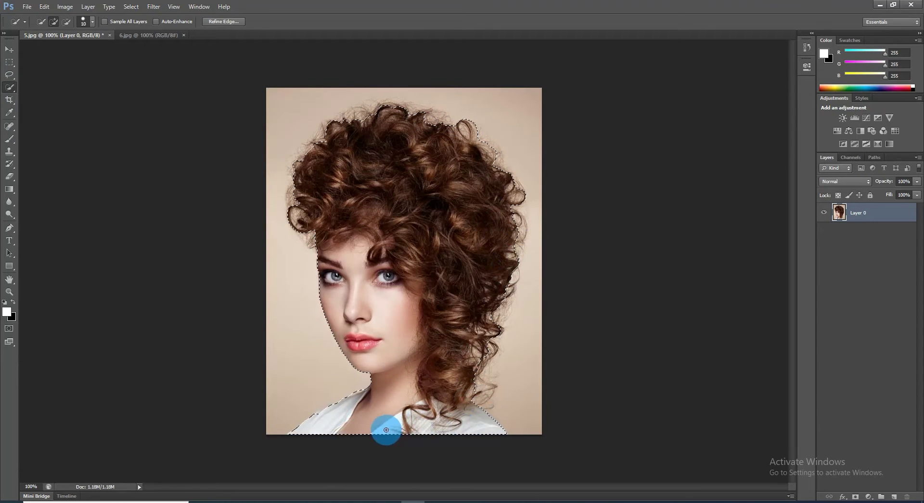
left_click_drag(359, 385, 340, 385)
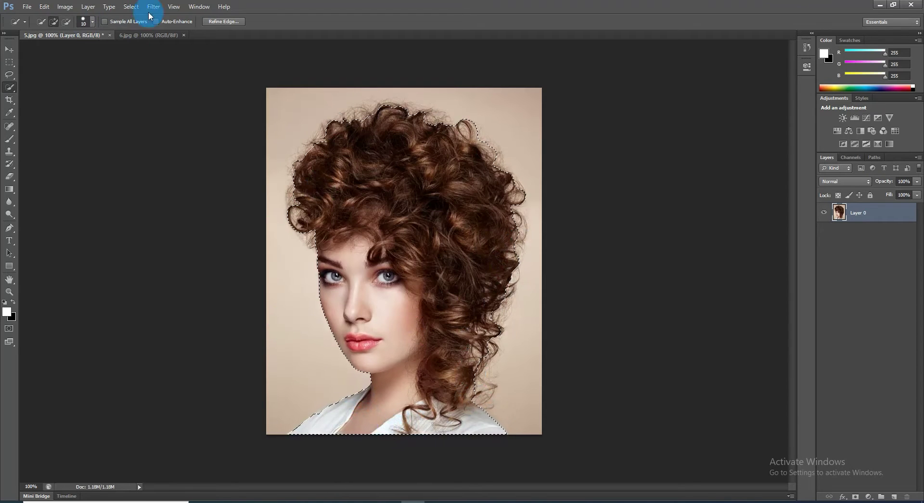
Step: Refine the hair edge in Overlay view with Smart Radius, brushing the upper and right-side curls
left_click(215, 22)
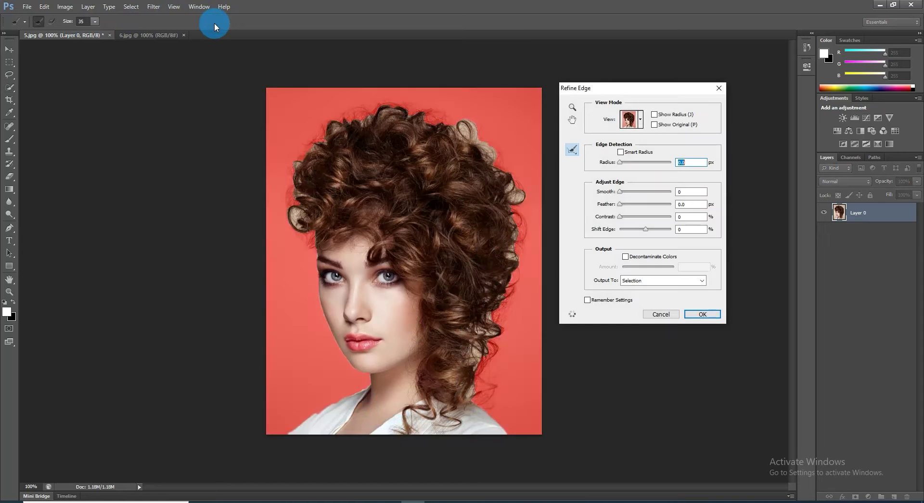
left_click(642, 122)
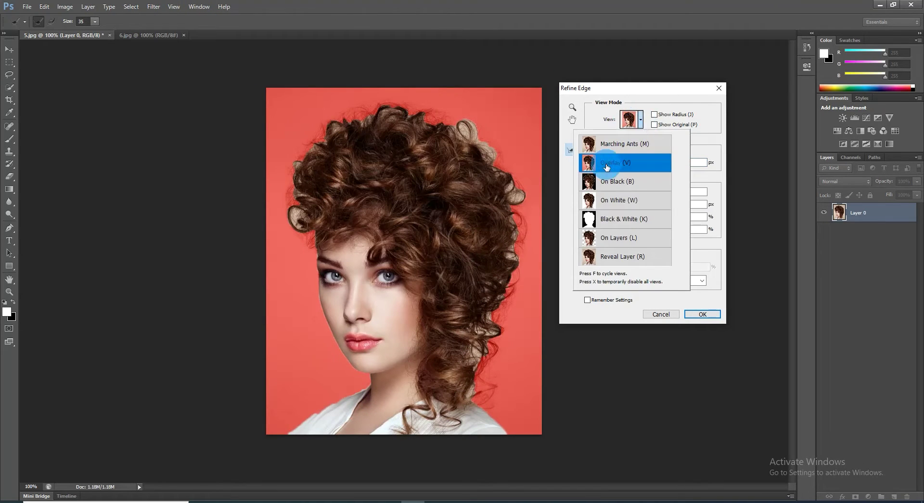
left_click(666, 143)
left_click(621, 152)
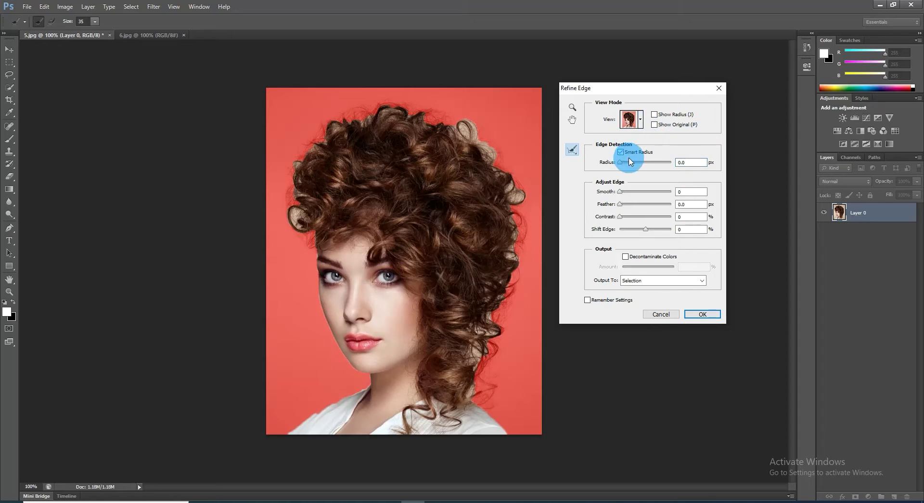
mouse_move(458, 131)
left_mouse_down()
mouse_move(501, 167)
mouse_move(448, 117)
mouse_move(462, 155)
mouse_move(410, 118)
mouse_move(346, 124)
mouse_move(308, 150)
mouse_move(289, 196)
mouse_move(304, 173)
mouse_move(316, 251)
left_mouse_up()
left_click_drag(517, 197, 468, 383)
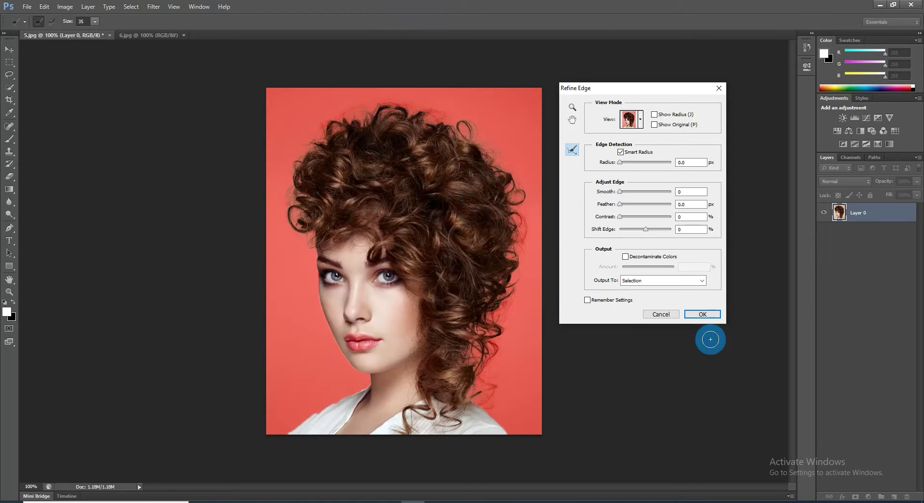
left_click(704, 314)
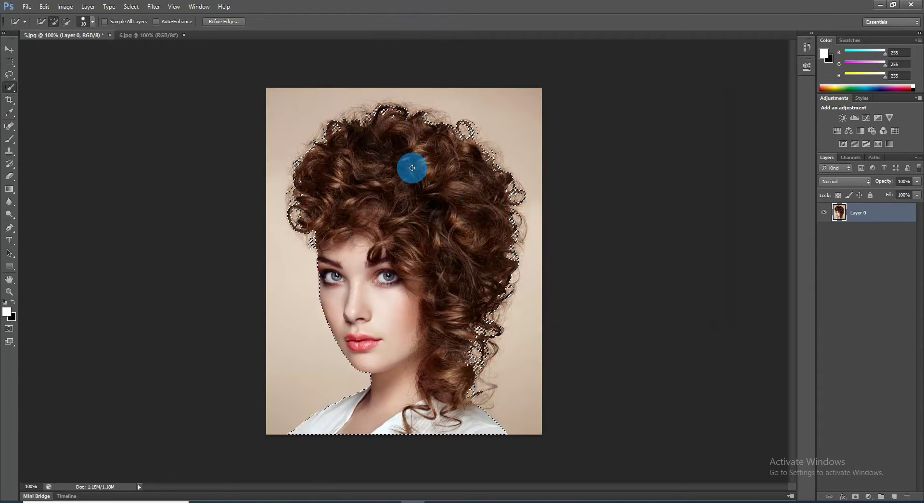
Step: Mask the portrait off its background and add a new empty layer beneath it
left_click(855, 497)
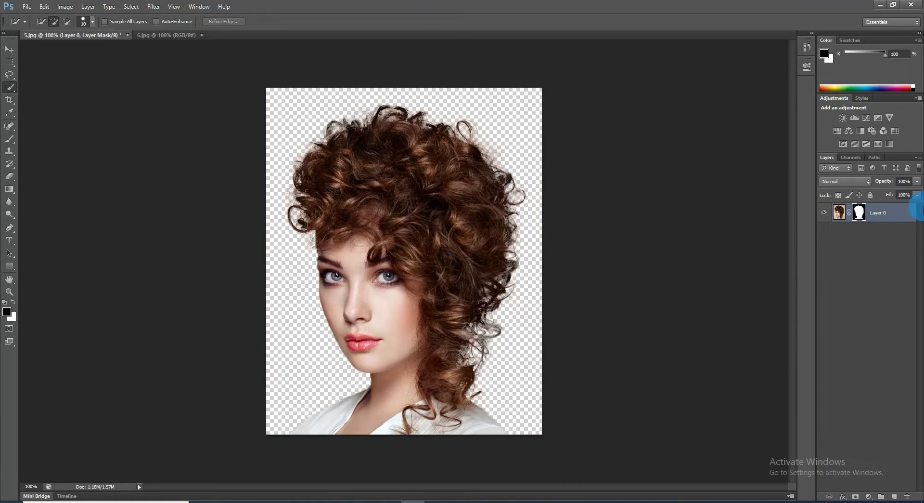
left_click(896, 490)
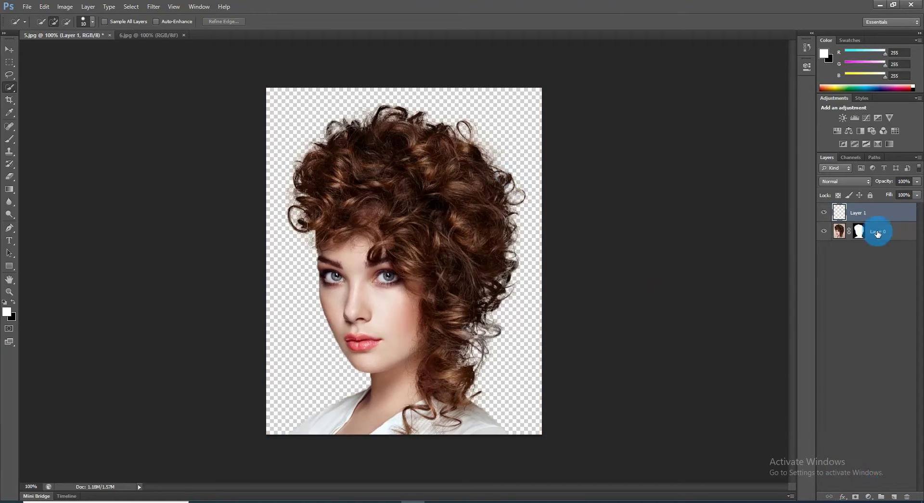
left_click_drag(871, 211, 867, 250)
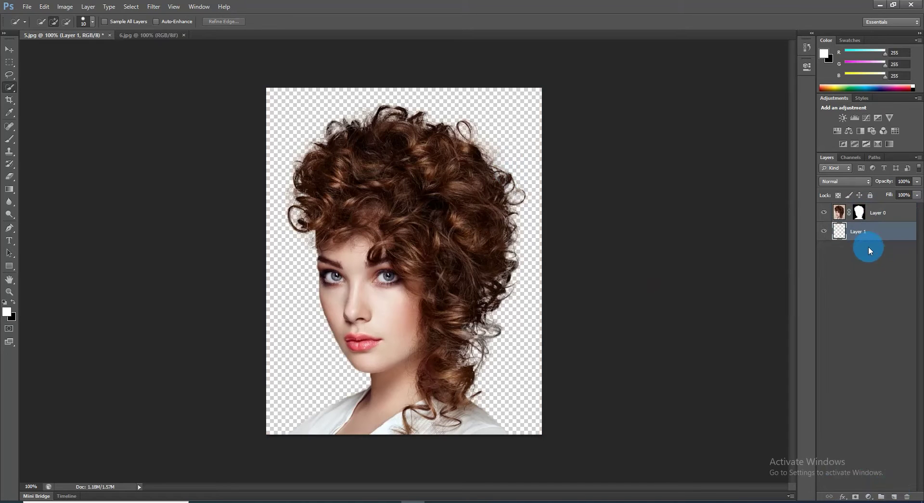
Step: Add a white Solid Color fill layer, then reselect Layer 0 and try Ctrl+Shift+U
left_click(871, 497)
left_click(856, 289)
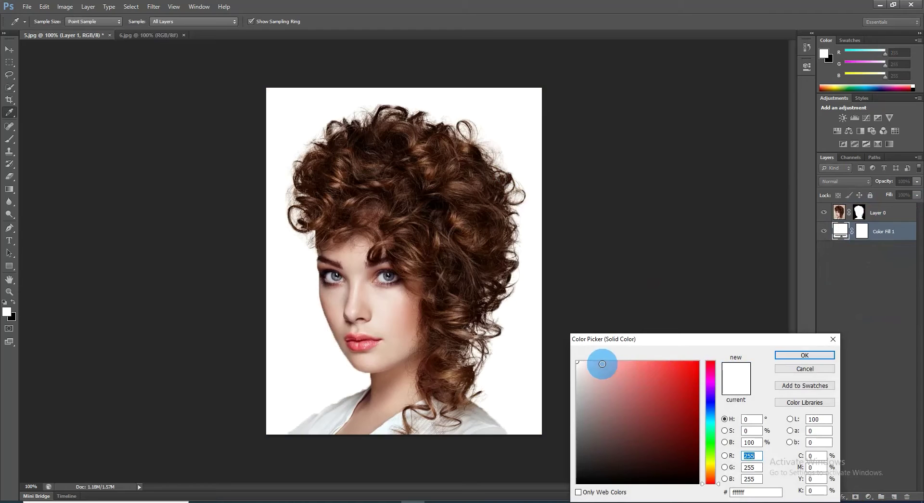
left_click(781, 355)
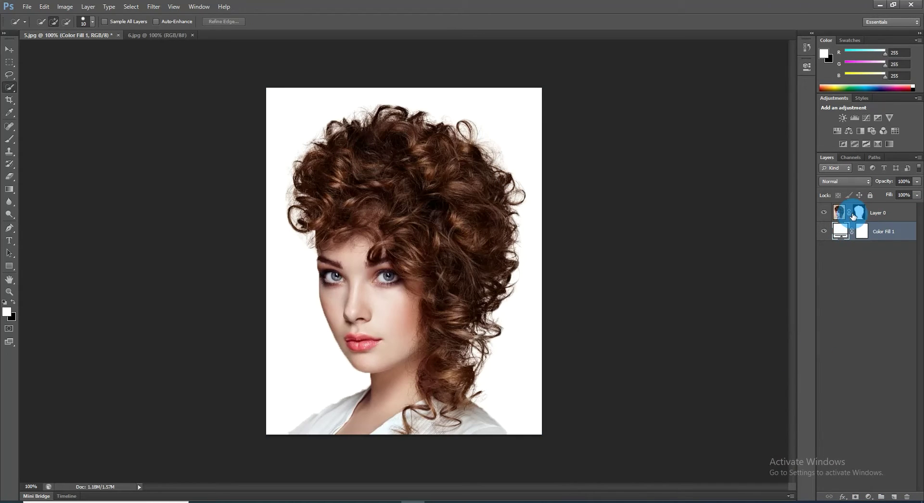
left_click(839, 213)
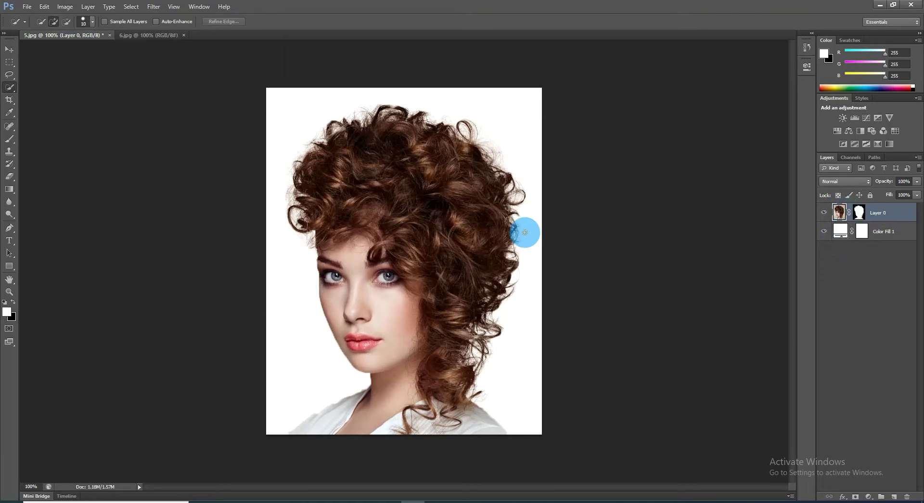
key("ctrl+shift+u")
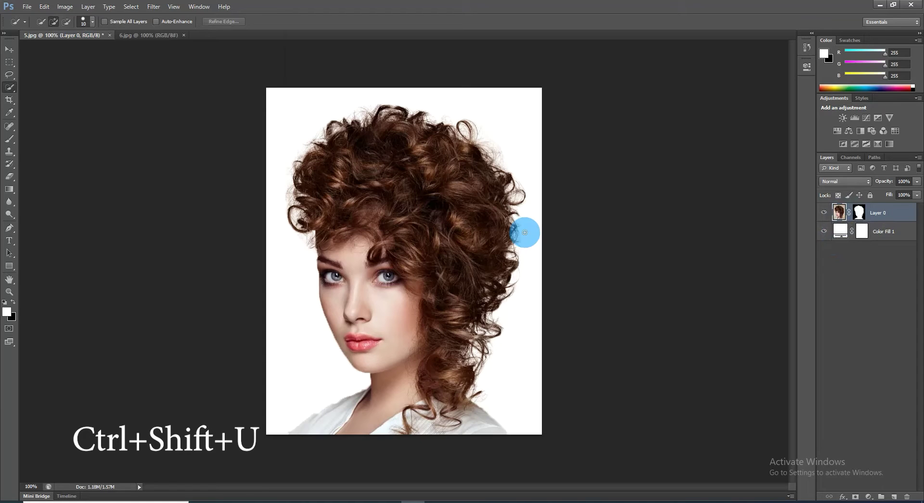
Step: Desaturate Layer 0's portrait to grayscale via Image > Adjustments > Desaturate
left_click(56, 8)
mouse_move(79, 31)
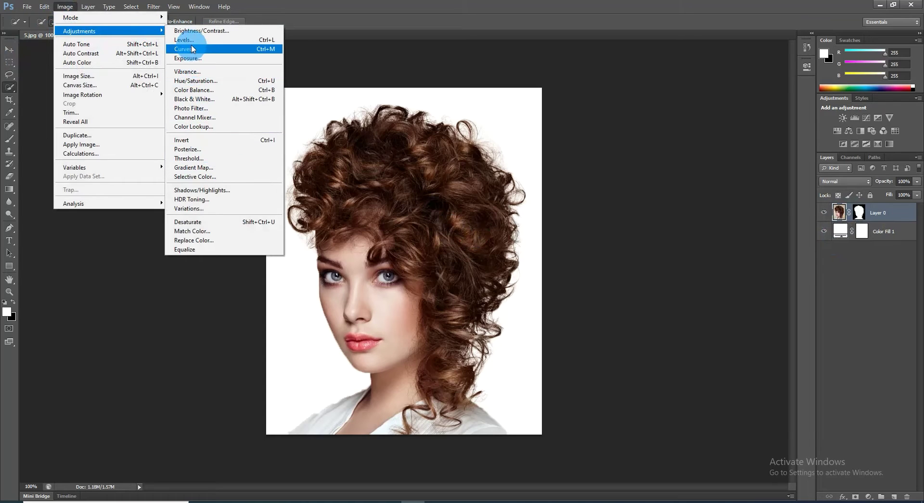
left_click(197, 222)
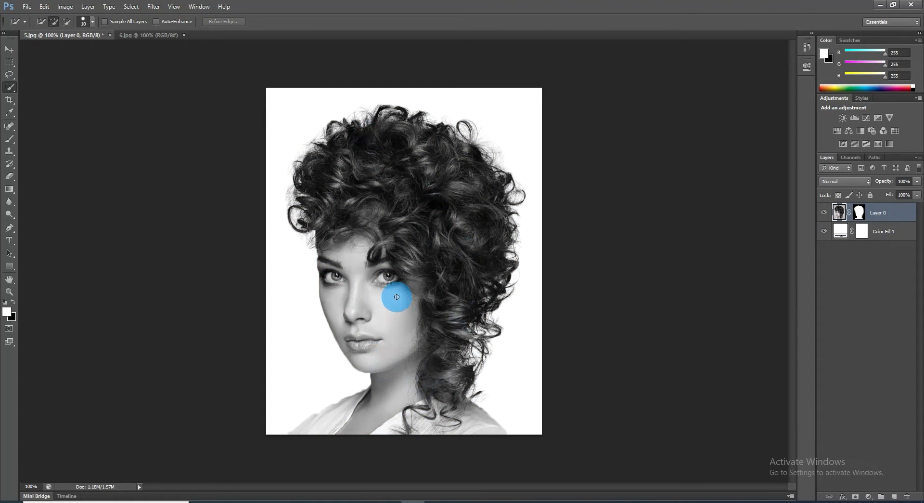
left_click_drag(397, 296, 457, 393)
Step: Bring the forest path photo into the portrait document and shift it down and right
left_click(144, 34)
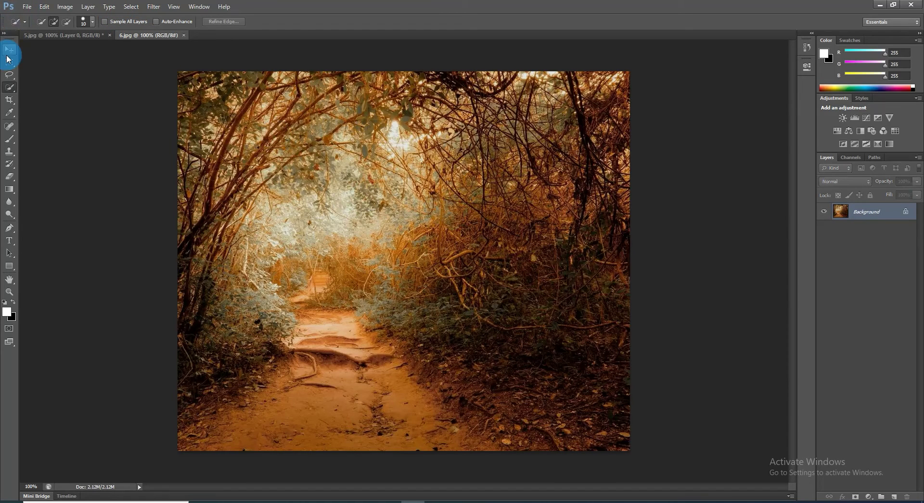
left_click(8, 49)
mouse_move(513, 245)
left_mouse_down()
mouse_move(191, 115)
mouse_move(349, 208)
left_mouse_up()
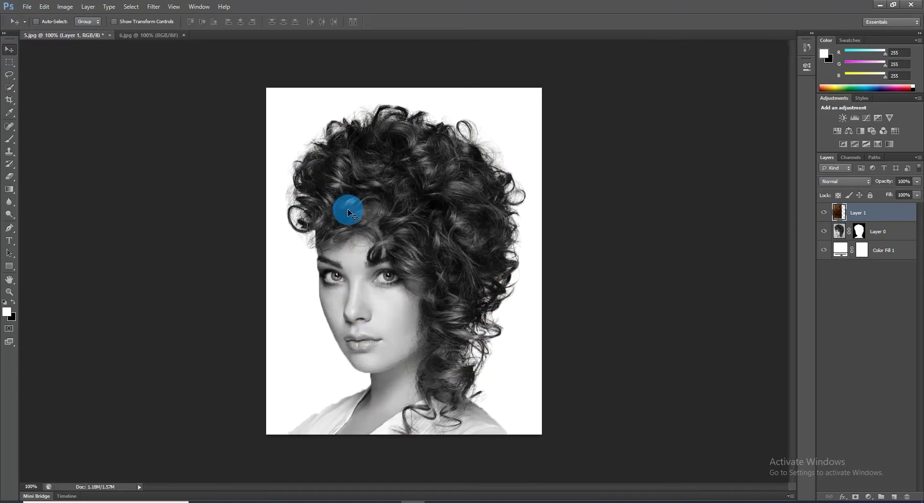
mouse_move(348, 210)
left_mouse_down()
mouse_move(591, 297)
mouse_move(596, 265)
left_mouse_up()
Step: Align the forest layer at 39% opacity, then restore it to 100%
left_click(917, 182)
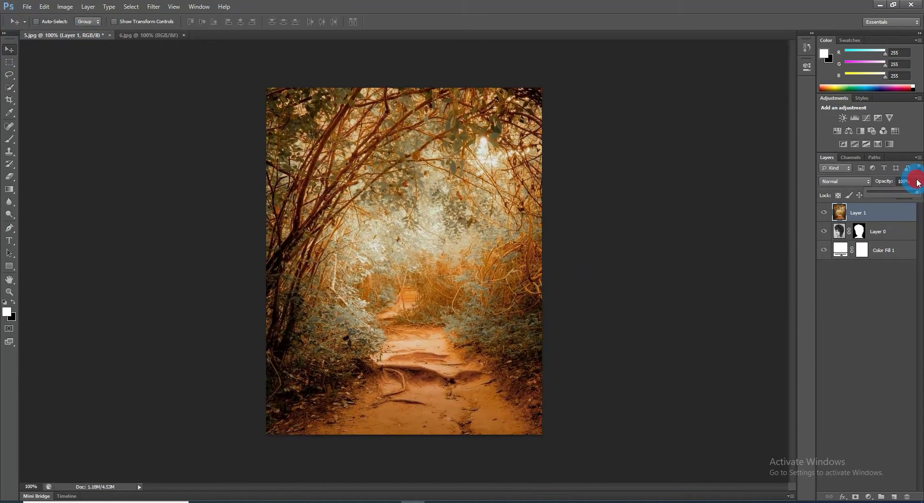
left_click(888, 192)
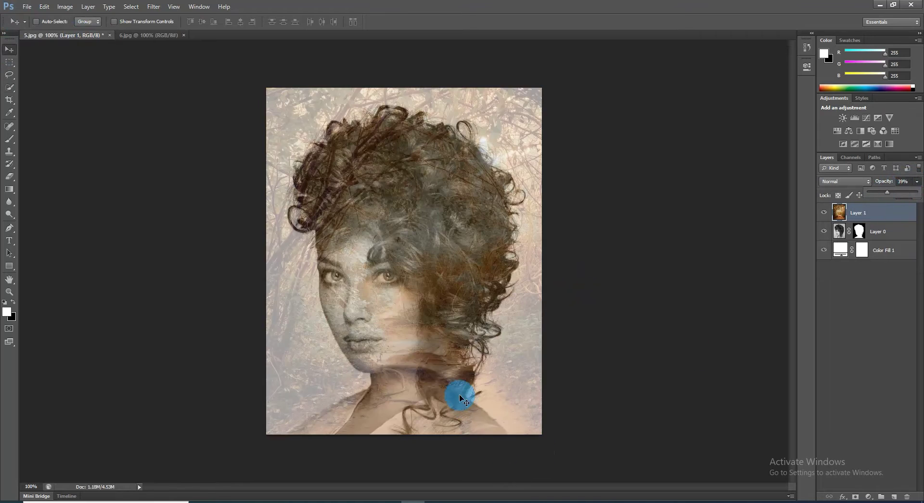
mouse_move(455, 377)
left_mouse_down()
mouse_move(467, 370)
mouse_move(458, 377)
mouse_move(469, 380)
left_mouse_up()
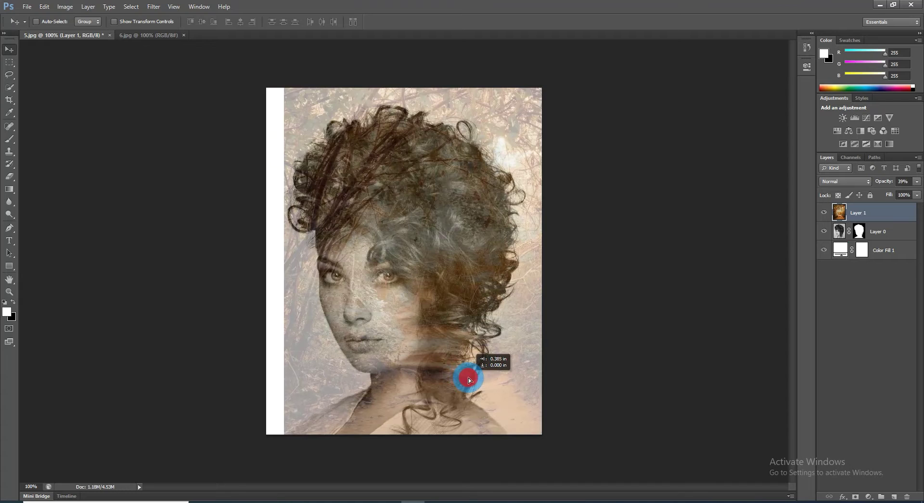
left_click_drag(469, 380, 464, 381)
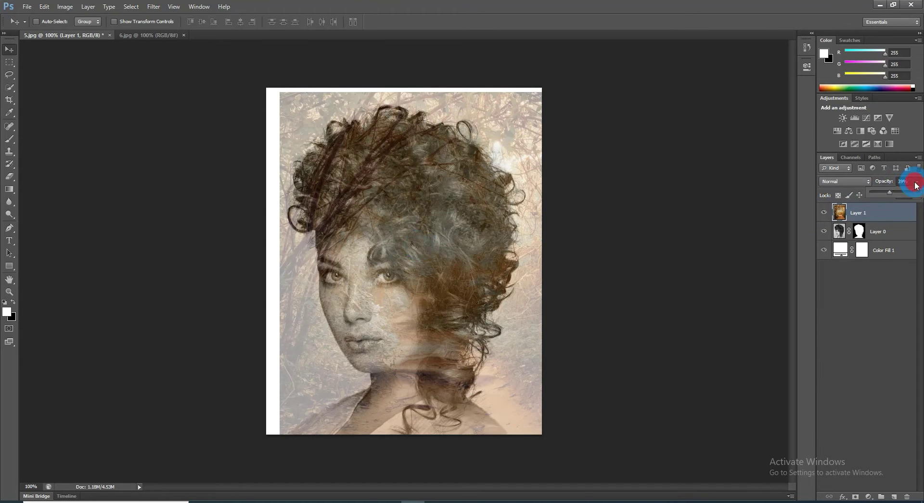
mouse_move(891, 193)
left_mouse_down()
mouse_move(873, 193)
mouse_move(921, 192)
left_mouse_up()
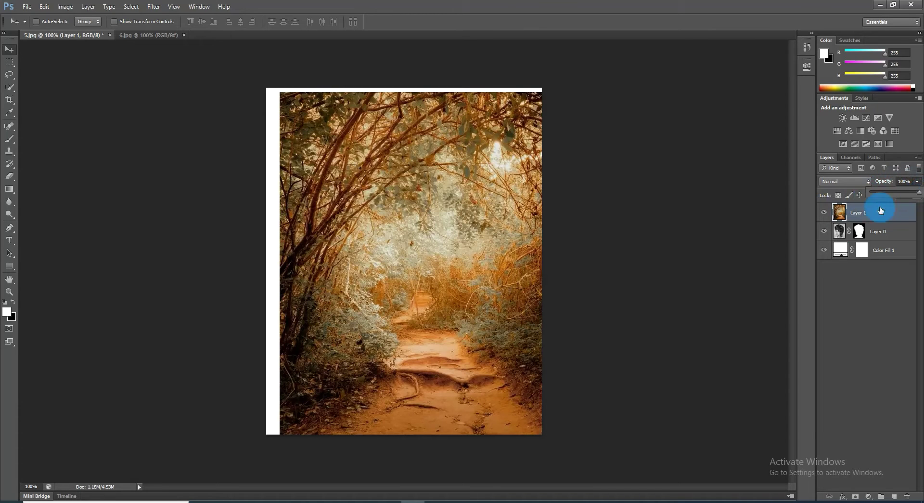
Step: Mask Layer 1's forest to the woman's silhouette using Layer 0's mask as a selection
left_click(859, 233, "ctrl")
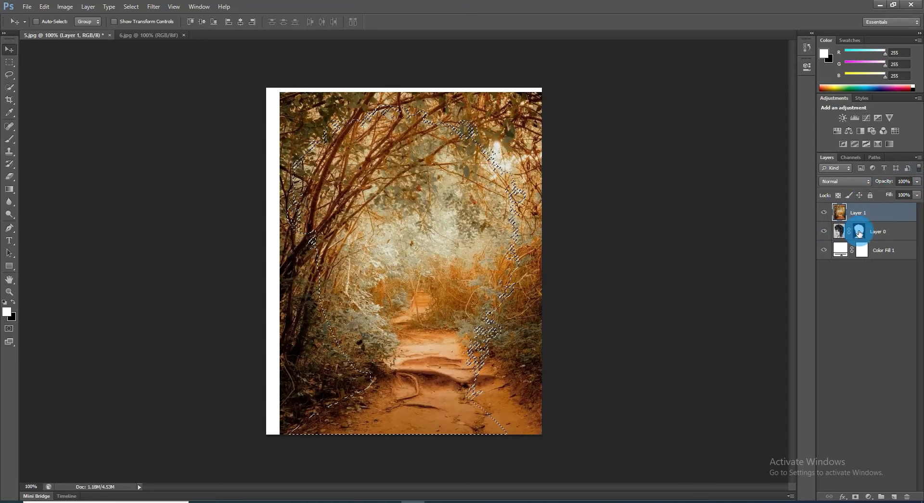
left_click(867, 213)
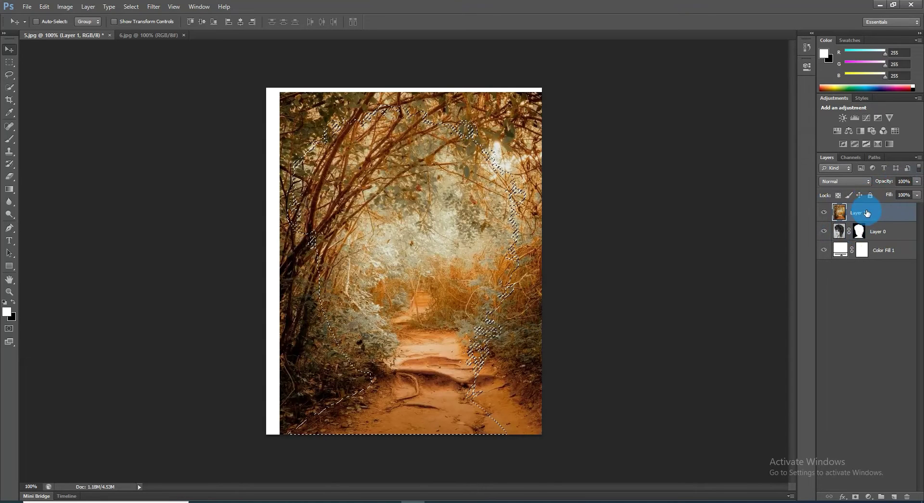
left_click(856, 497)
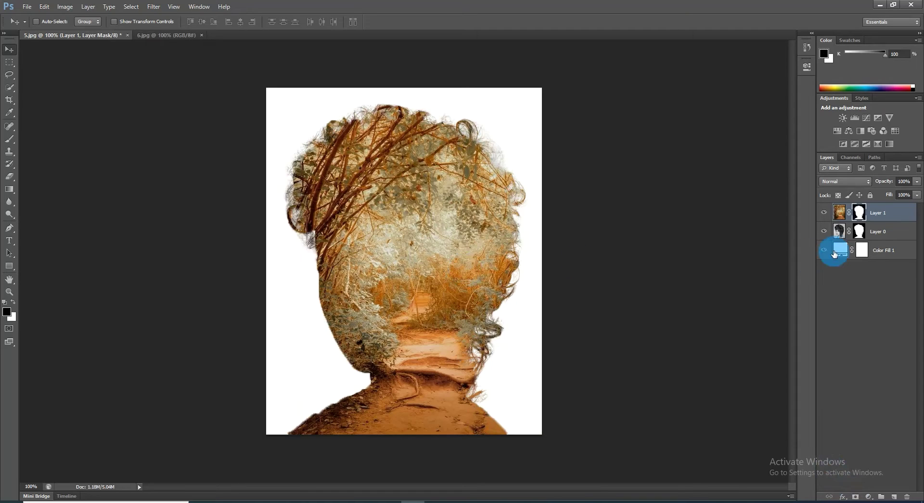
Step: Duplicate Layer 0, move the copy to the top, and set it to Lighten
left_click(879, 233)
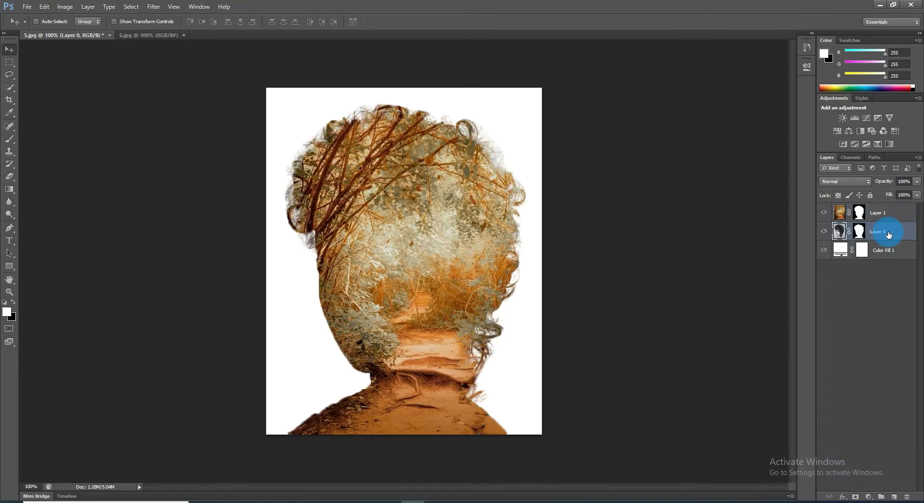
key("ctrl+j")
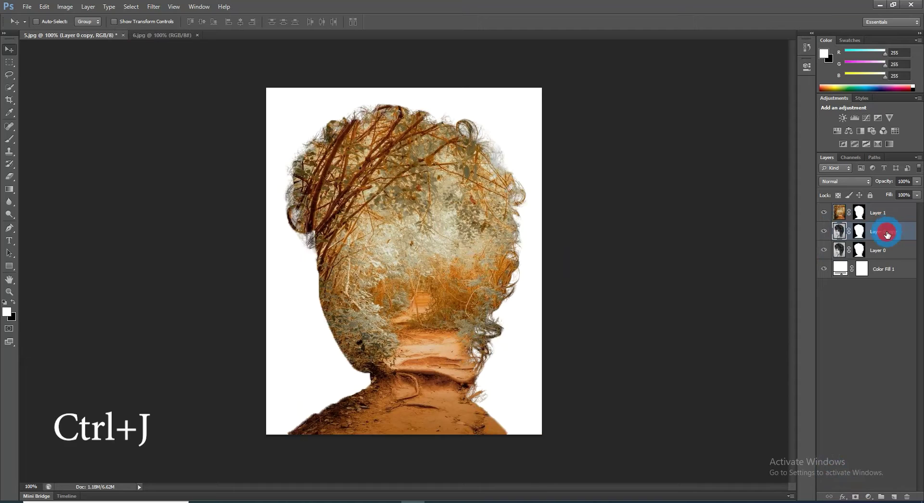
left_click_drag(889, 233, 884, 214)
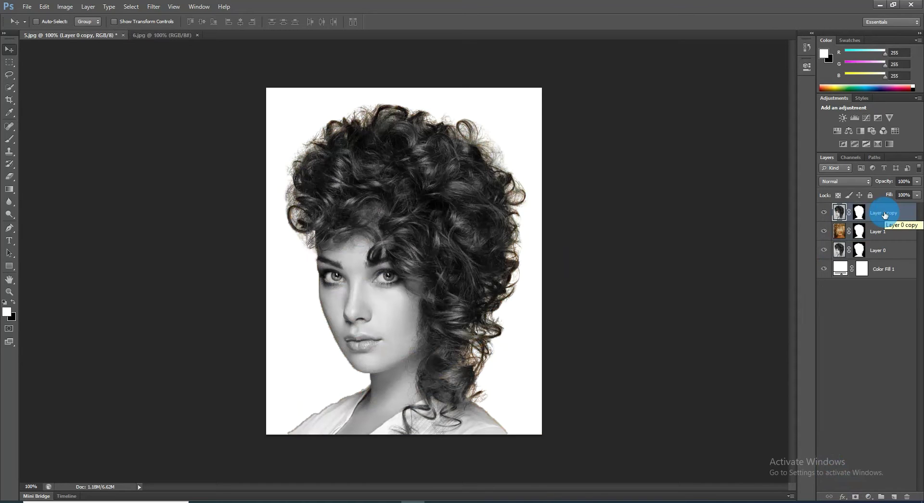
left_click(864, 181)
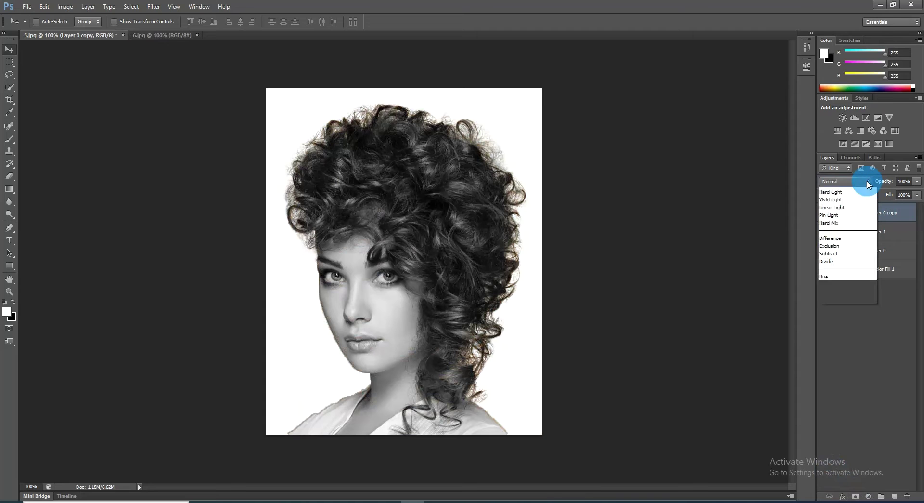
left_click(841, 264)
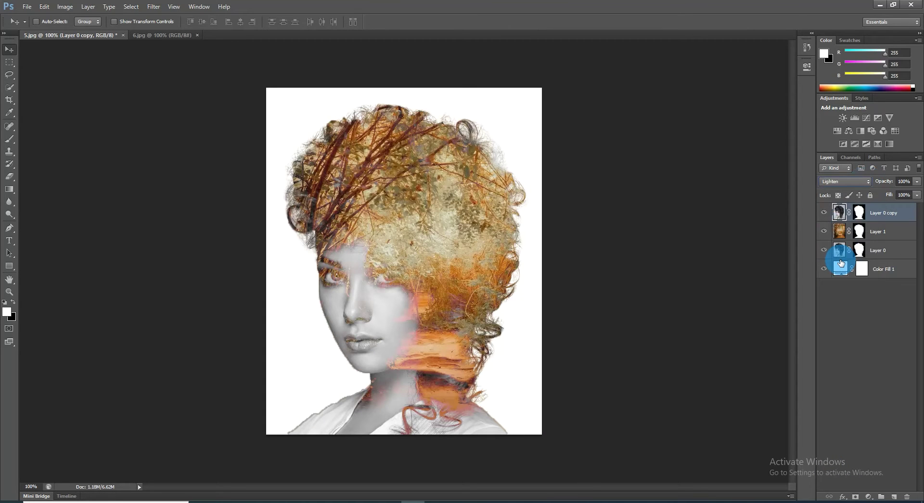
Step: Paint black on the Layer 0 copy mask, size 80 at 47%, over the left curls, neck and sweater
left_click(9, 141)
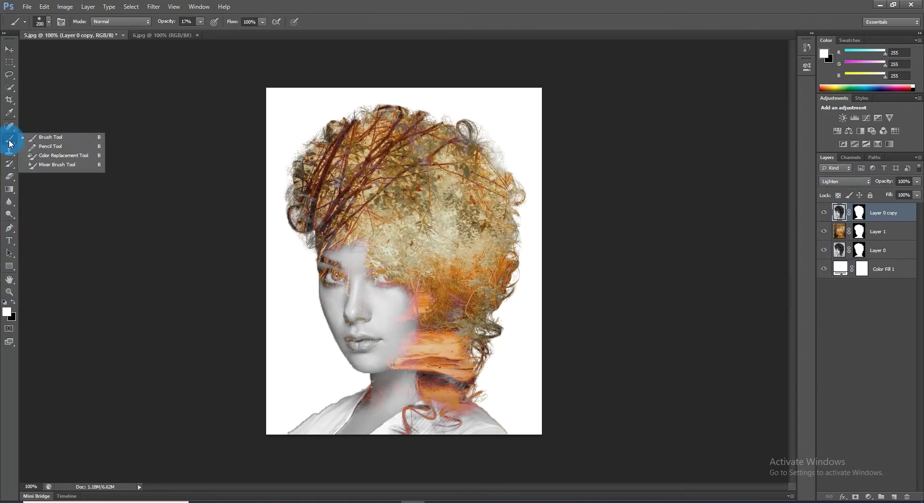
left_click(50, 136)
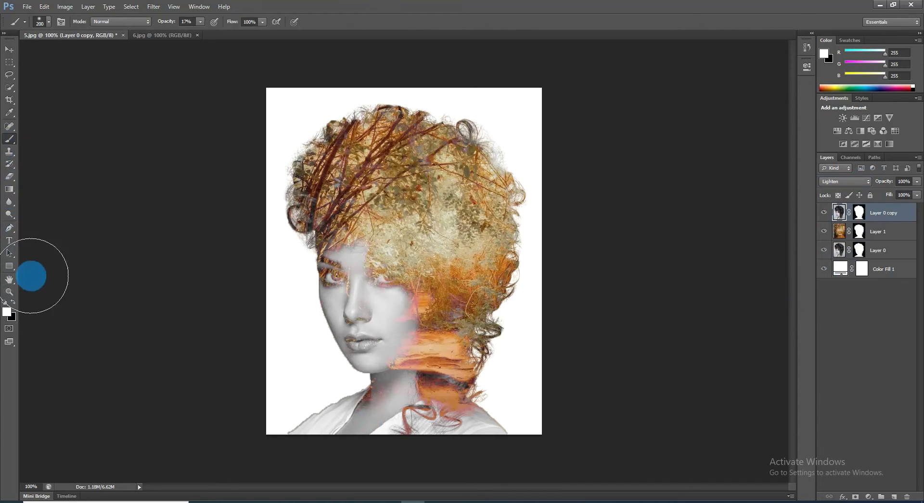
left_click(15, 303)
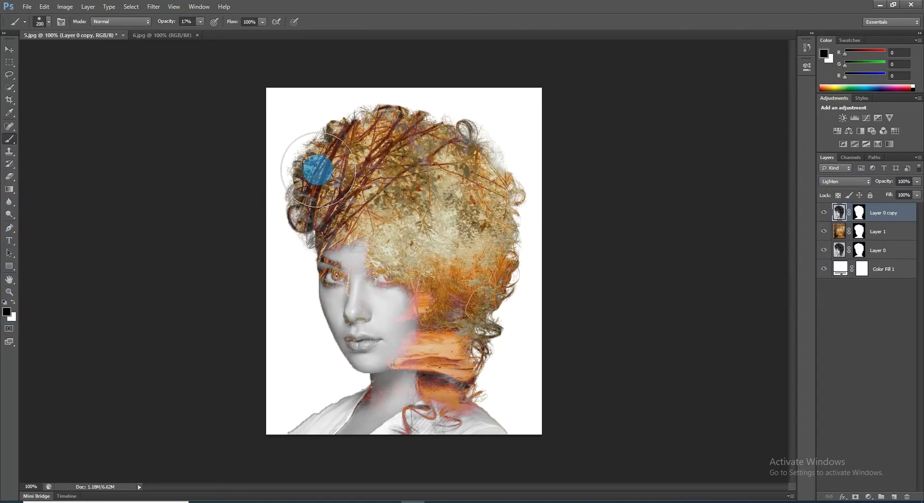
key("bracketleft")
key("bracketleft")
key("bracketleft")
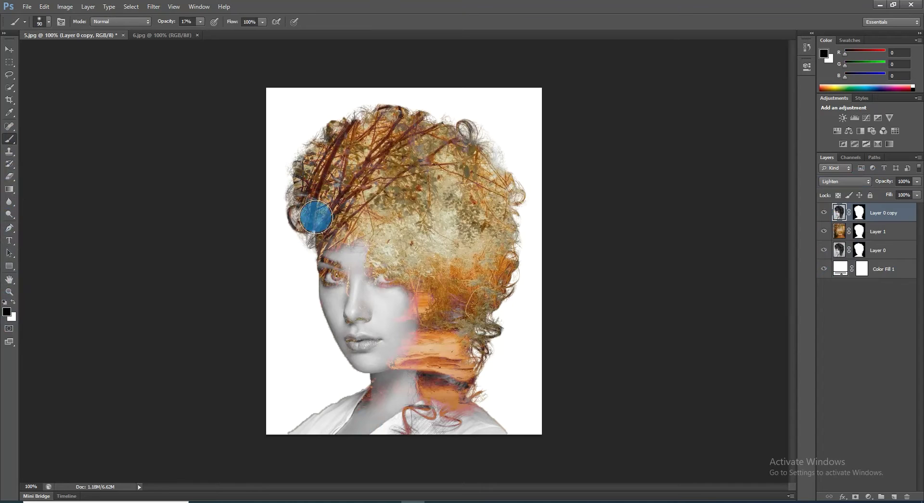
left_click_drag(317, 170, 299, 211)
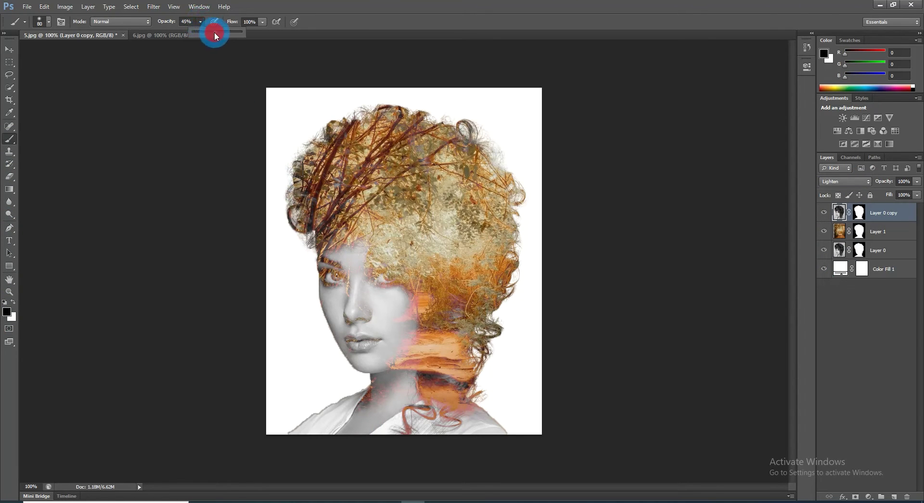
left_click_drag(214, 32, 216, 32)
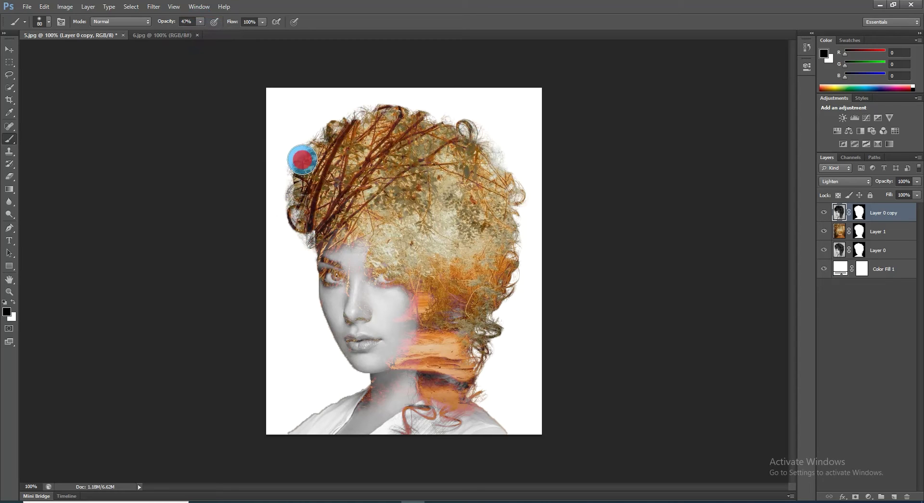
mouse_move(503, 213)
left_mouse_down()
mouse_move(434, 381)
mouse_move(388, 397)
mouse_move(466, 423)
mouse_move(439, 456)
mouse_move(336, 415)
mouse_move(435, 412)
left_mouse_up()
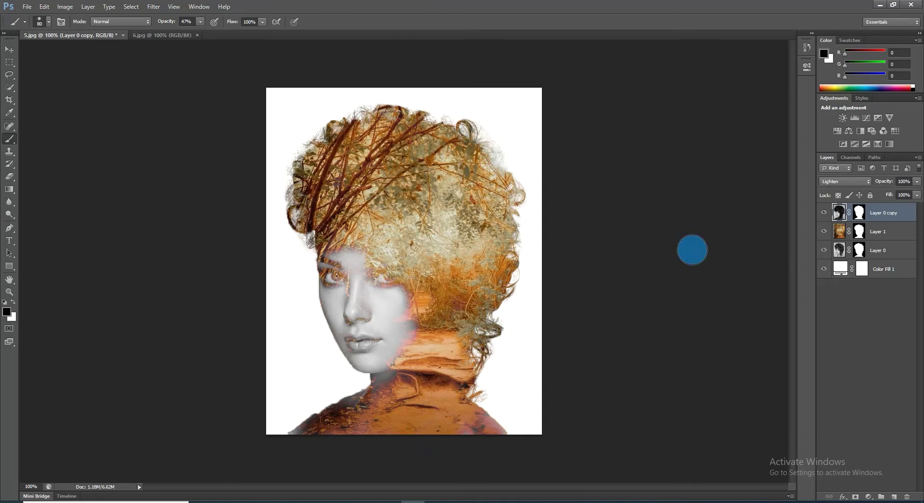
Step: On Layer 1's mask, hide the forest texture over the forehead, chin and both shoulders
left_click(860, 236)
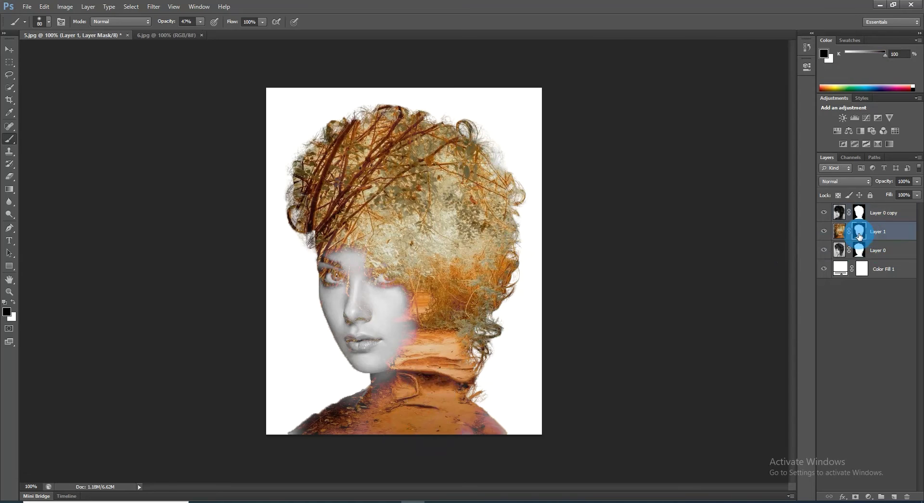
left_click(352, 473)
left_click_drag(358, 263, 360, 278)
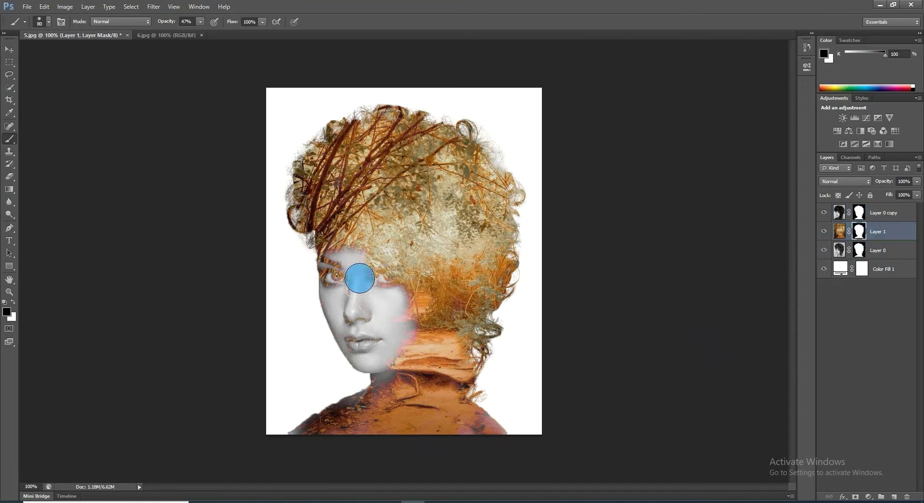
mouse_move(385, 358)
left_mouse_down()
mouse_move(405, 302)
mouse_move(384, 285)
left_mouse_up()
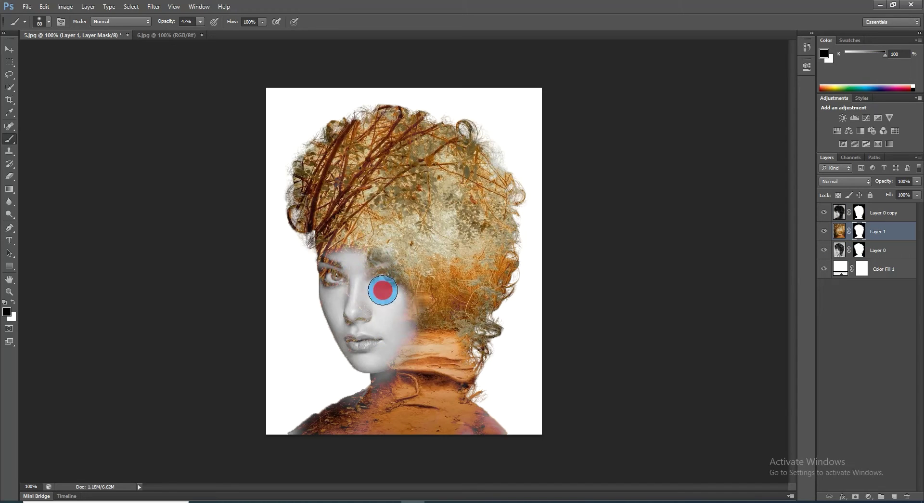
mouse_move(368, 377)
left_mouse_down()
mouse_move(361, 384)
mouse_move(382, 389)
mouse_move(289, 437)
mouse_move(310, 437)
left_mouse_up()
left_click_drag(454, 405, 495, 430)
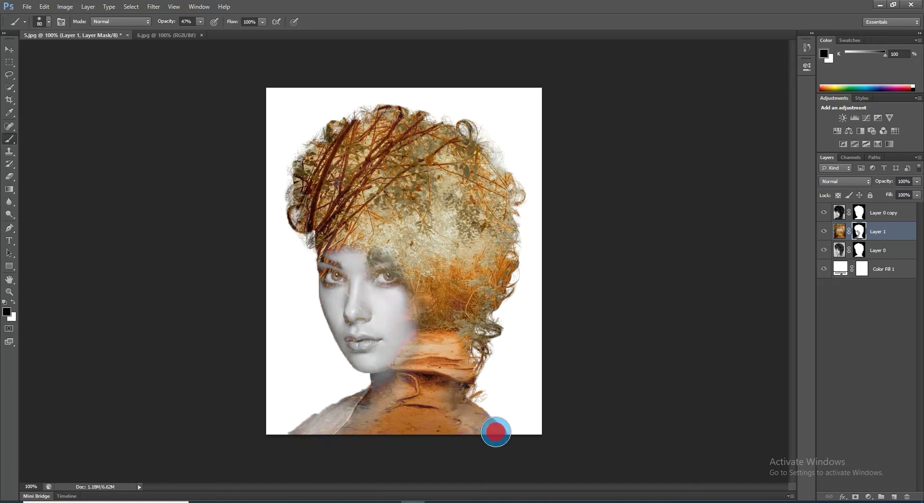
mouse_move(516, 341)
left_mouse_down()
mouse_move(464, 410)
mouse_move(487, 431)
mouse_move(458, 425)
left_mouse_up()
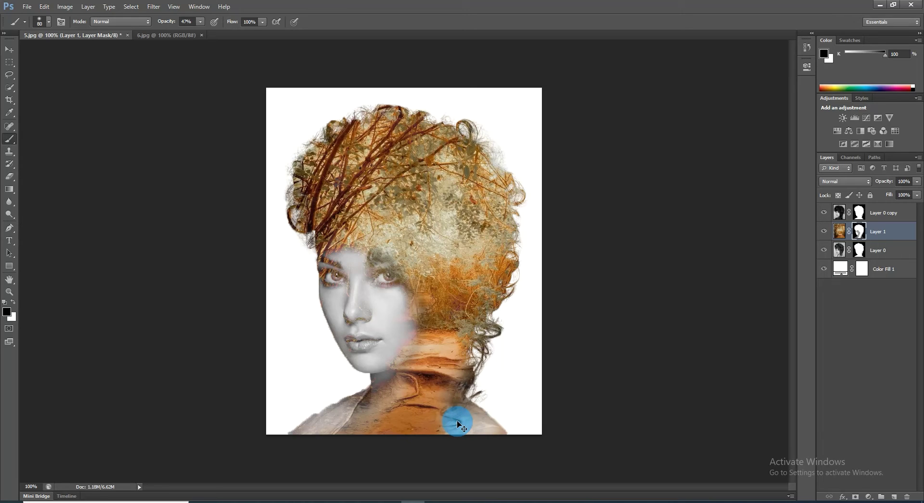
Step: Paint the forest back in with white along the bottom edge at a lower opacity
left_click(14, 302)
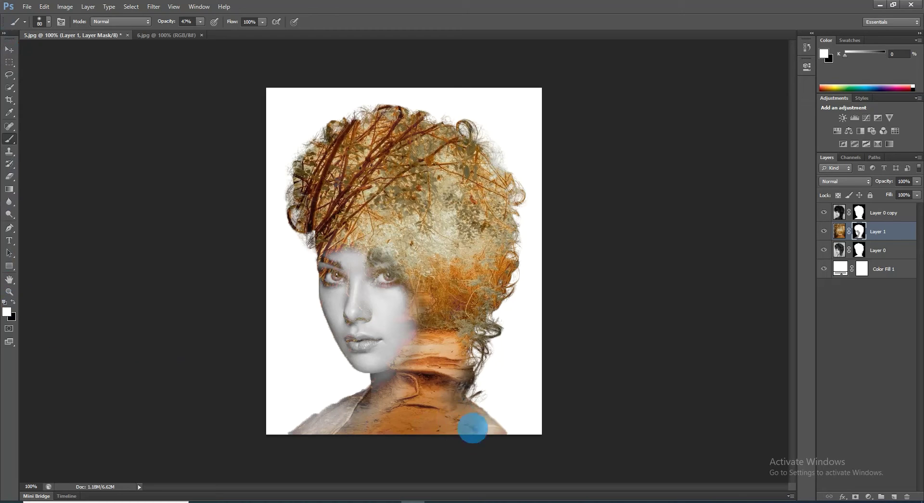
left_click_drag(457, 413, 313, 416)
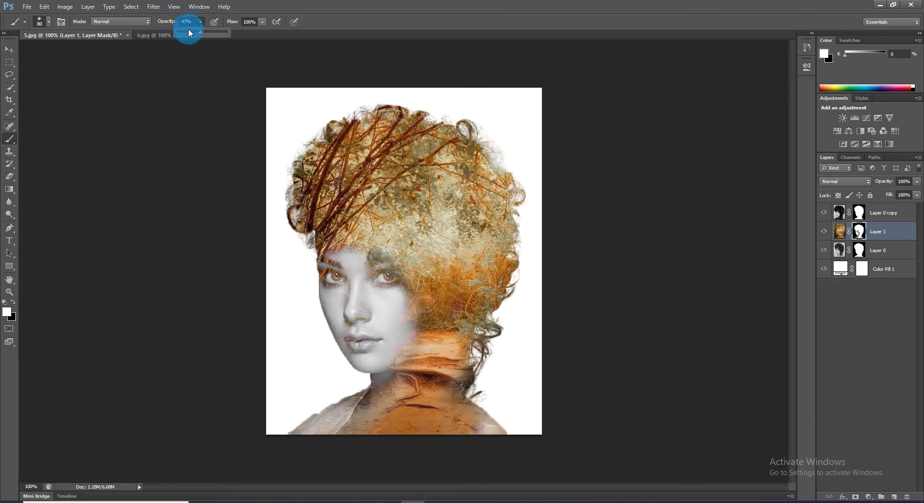
left_click(189, 32)
left_click(462, 421)
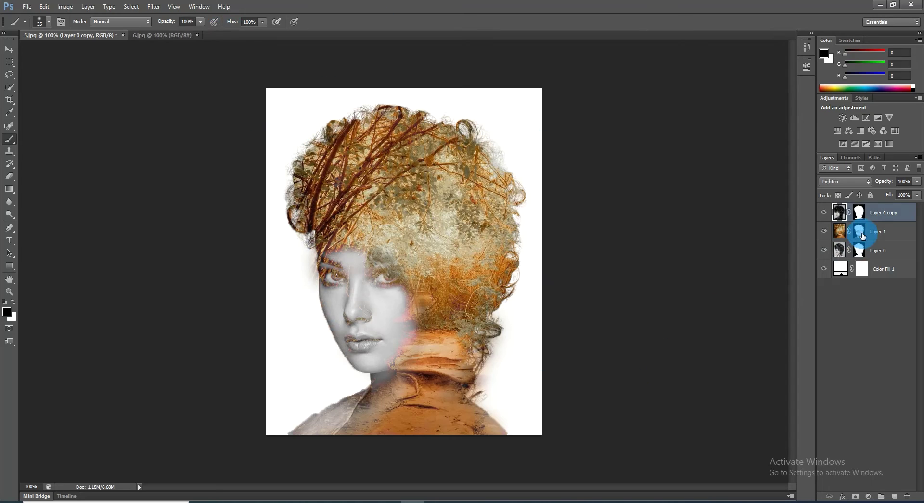
Step: On Layer 1's mask, hide the forest along the right neck, hair edge and shoulder
left_click(860, 232)
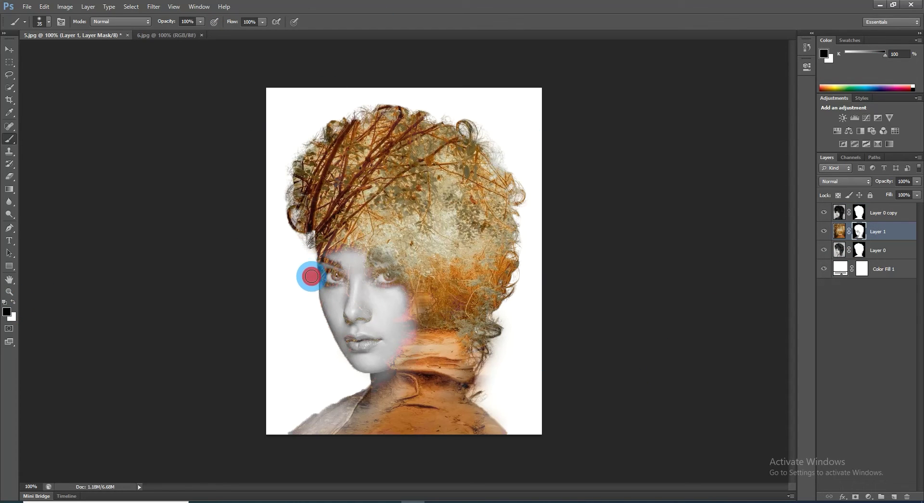
left_click_drag(506, 309, 482, 384)
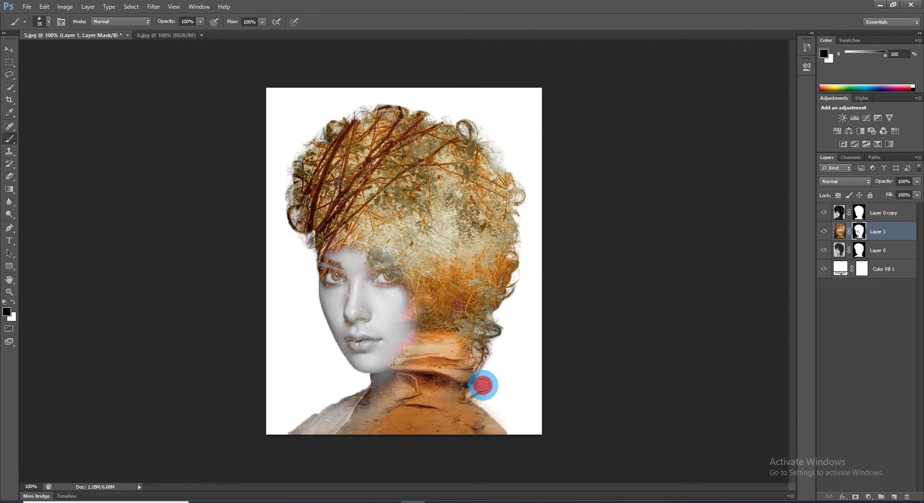
key("bracketleft")
key("bracketleft")
mouse_move(479, 355)
left_mouse_down()
mouse_move(481, 374)
mouse_move(483, 327)
mouse_move(489, 384)
left_mouse_up()
Step: Softly touch up the jaw and upper-right curls at 29% opacity, then view at actual size
key("bracketright")
key("bracketright")
key("bracketright")
key("2")
key("9")
mouse_move(309, 302)
left_mouse_down()
mouse_move(328, 359)
mouse_move(313, 289)
mouse_move(284, 311)
left_mouse_up()
key("bracketleft")
key("bracketleft")
key("bracketleft")
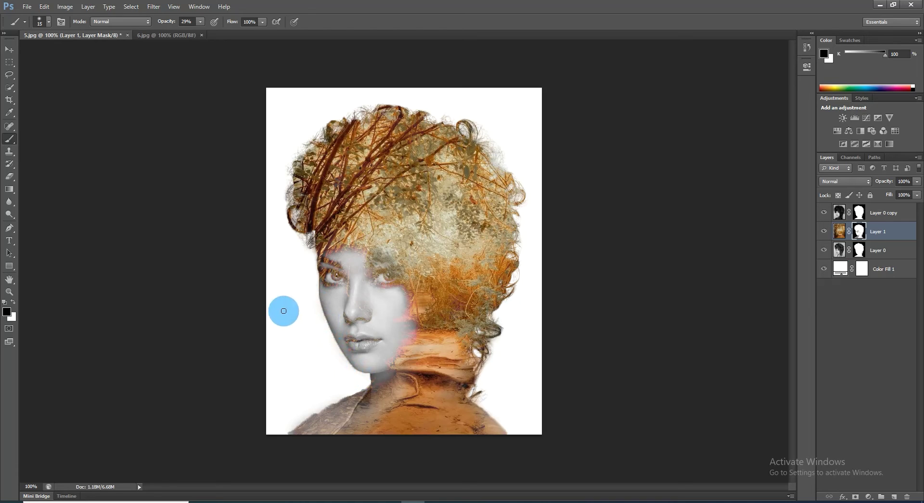
left_click(486, 167)
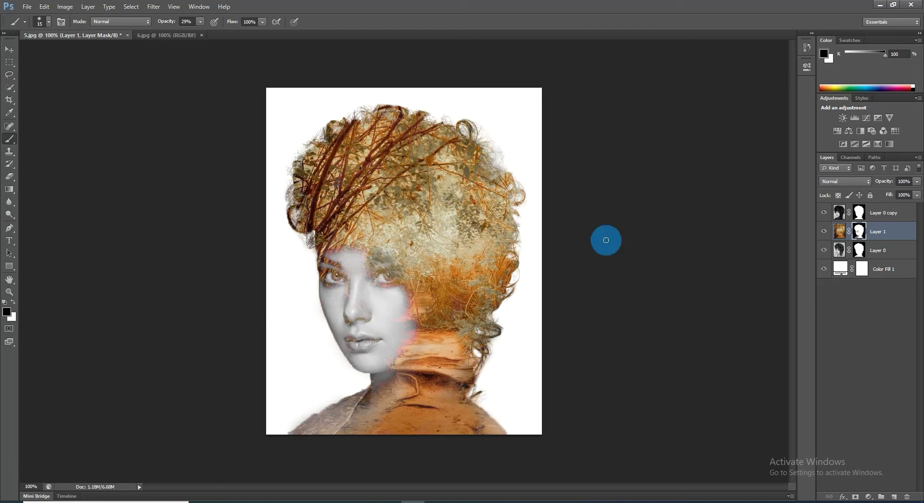
scroll(472, 186, "down", 1)
left_click(470, 190)
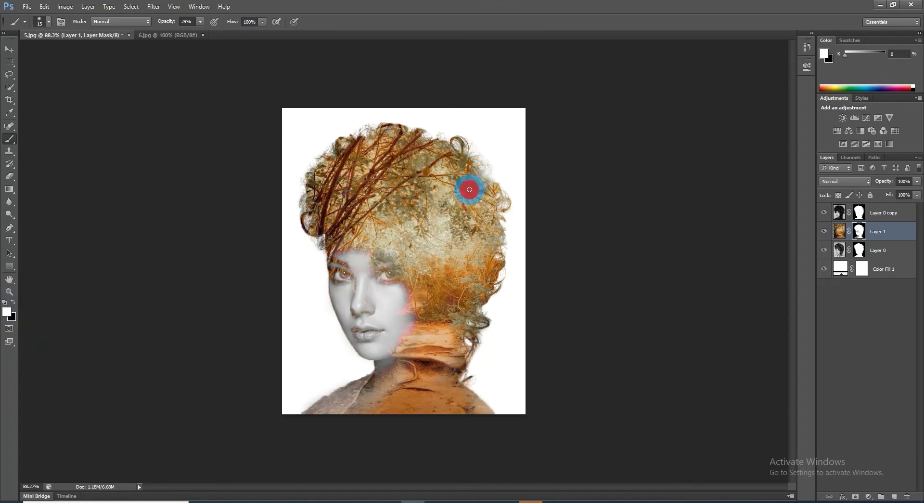
left_click(10, 291)
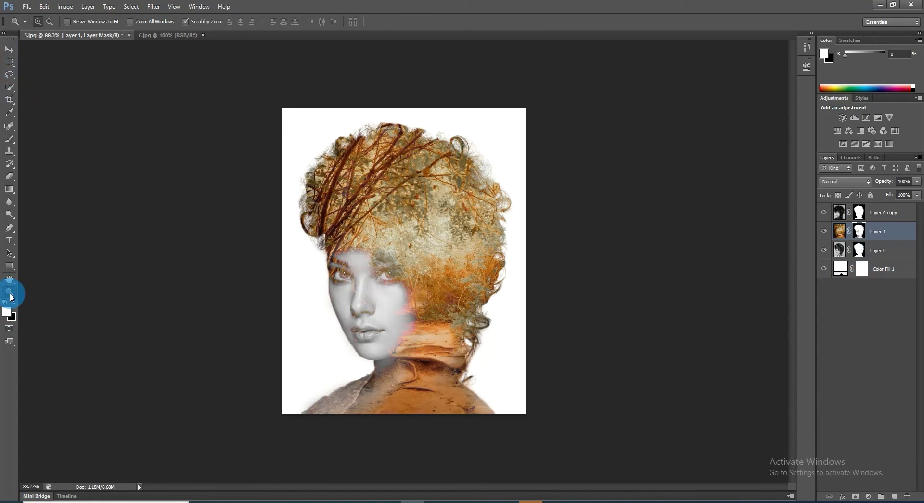
left_click(189, 288)
Step: Recolour the Color Fill 1 layer to light cream #ead7b7 sampled from the hair
key("v")
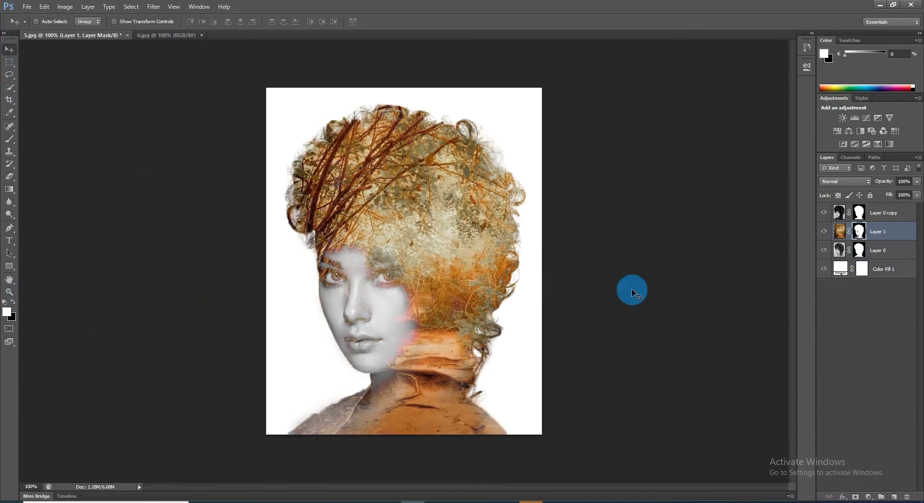
left_click(869, 266)
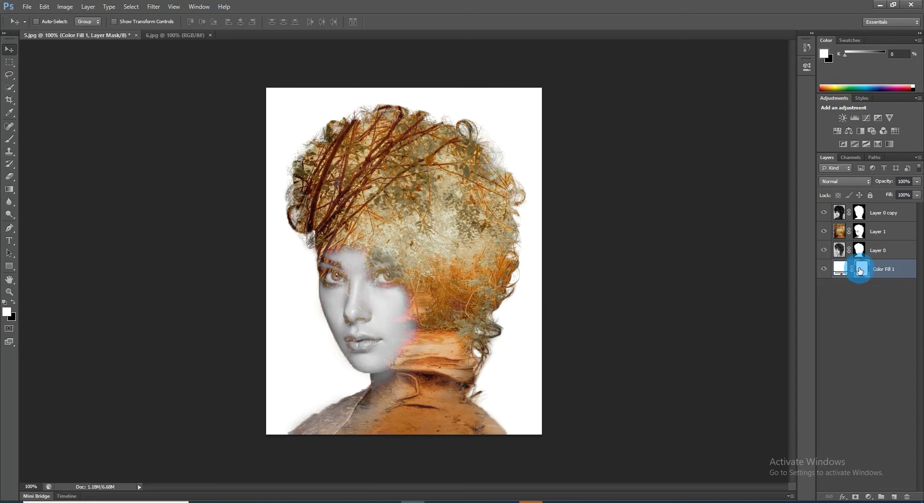
double_click(841, 268)
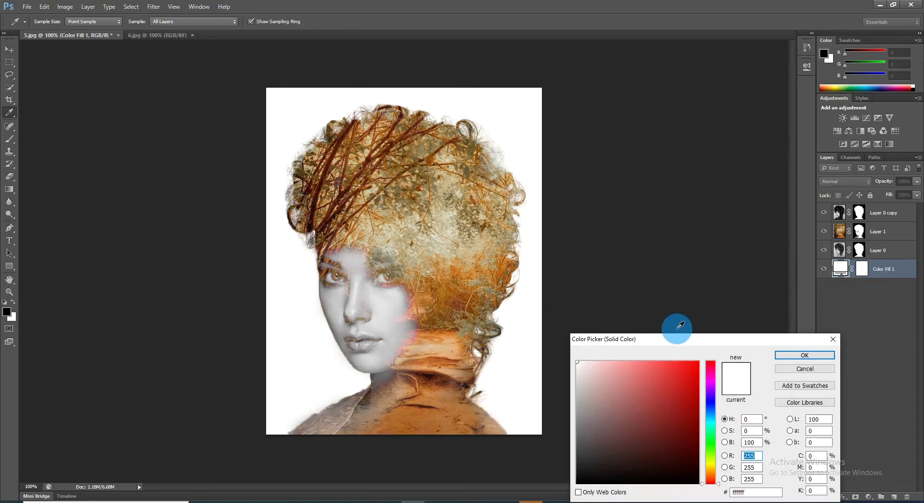
left_click_drag(678, 345, 758, 260)
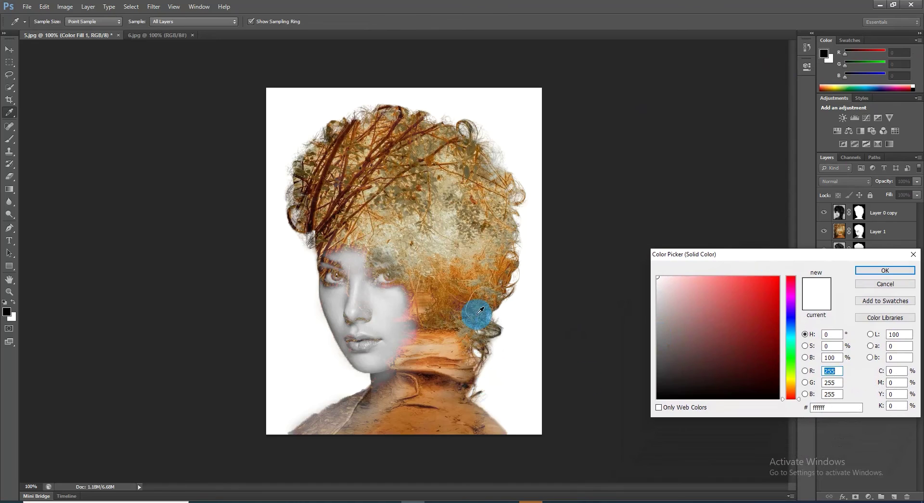
left_click(460, 341)
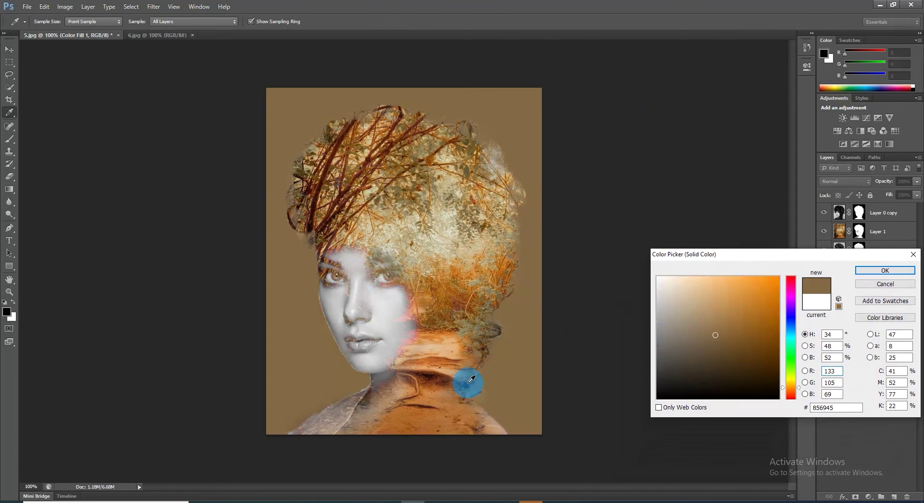
left_click(449, 327)
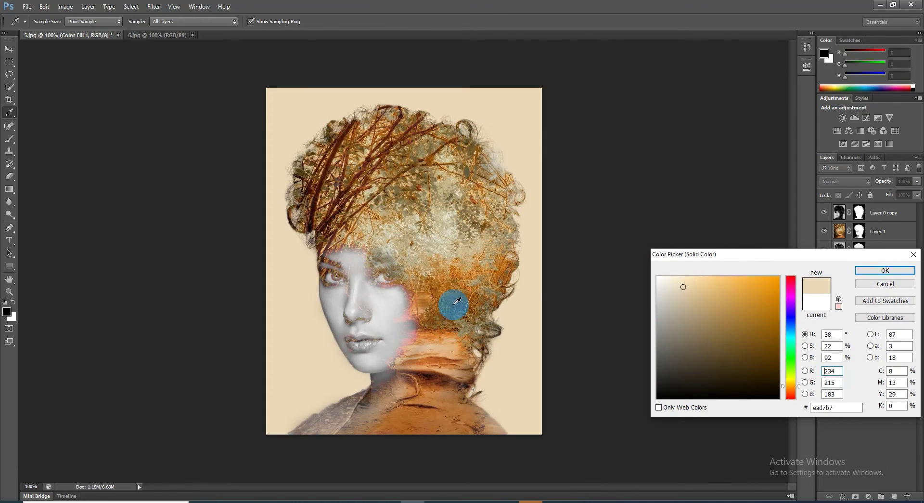
left_click(895, 271)
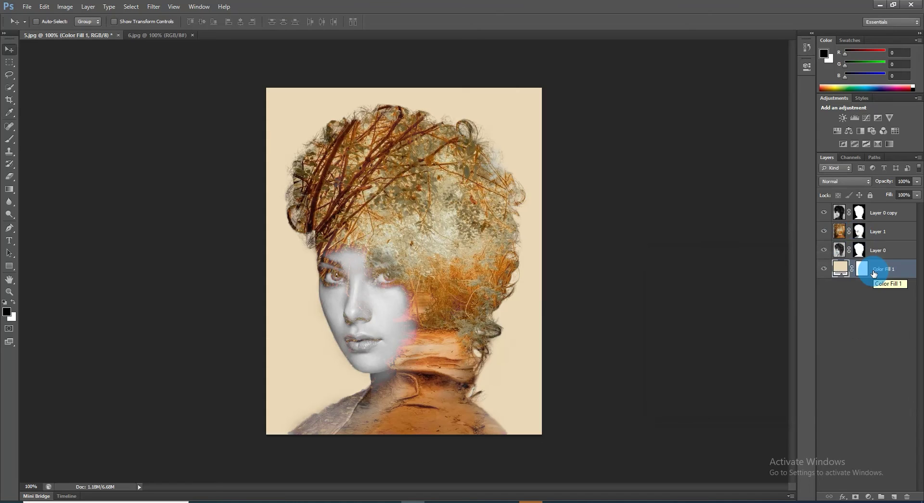
left_click(390, 498)
key("ctrl+plus")
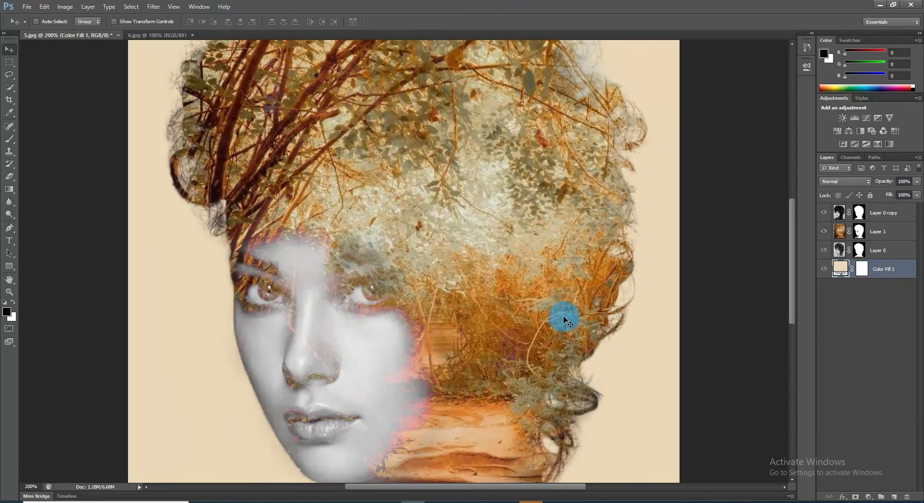
mouse_move(462, 237)
left_mouse_down()
mouse_move(506, 392)
mouse_move(502, 144)
left_mouse_up()
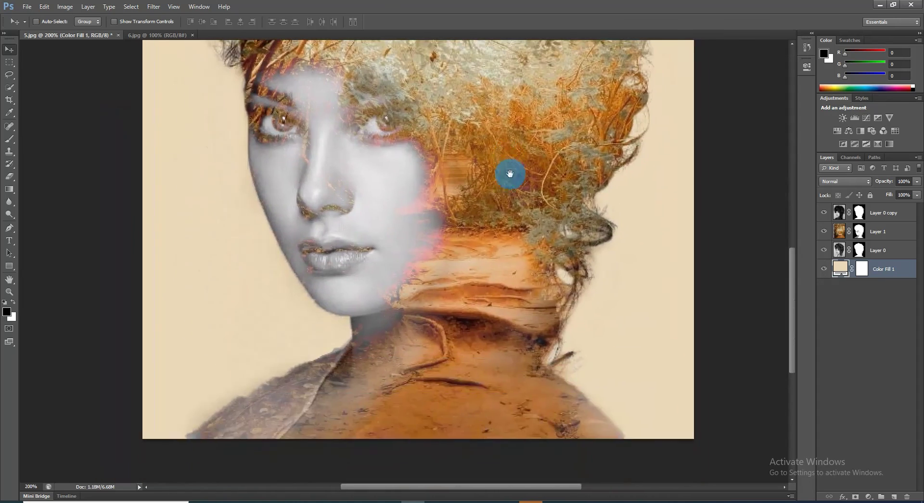
left_click_drag(508, 175, 505, 267)
left_click_drag(498, 132, 498, 310)
left_click_drag(492, 381, 491, 215)
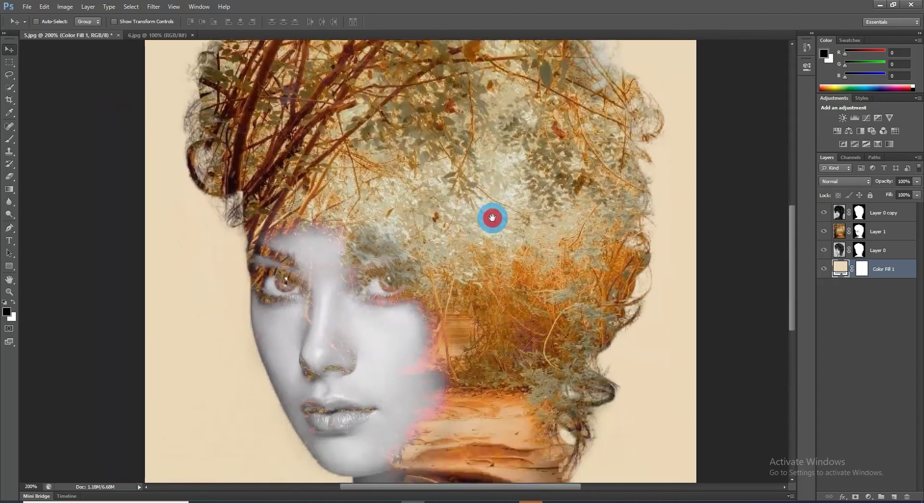
left_click_drag(487, 433, 487, 309)
left_click_drag(514, 354, 496, 414)
key("ctrl+plus")
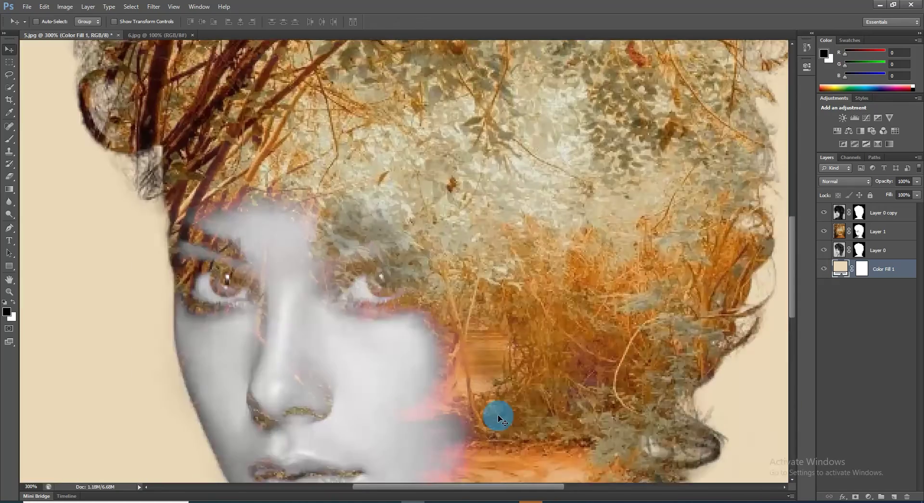
key("ctrl+plus")
key("ctrl+1")
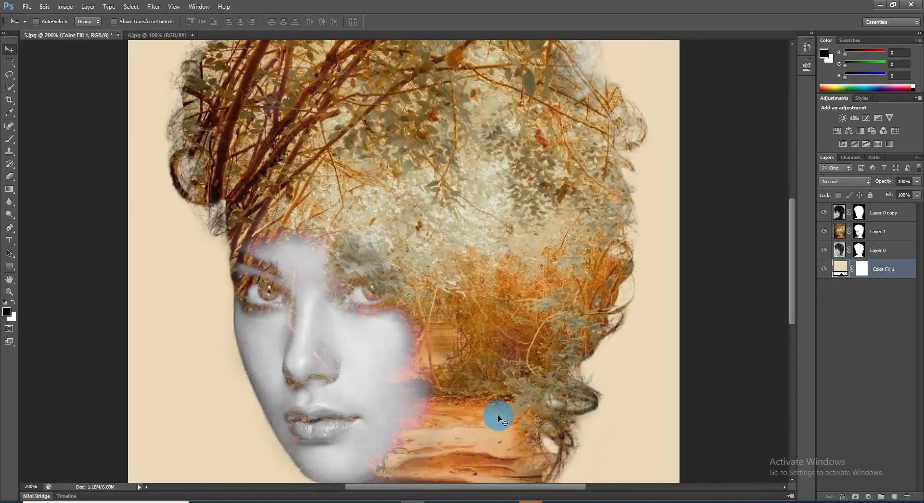